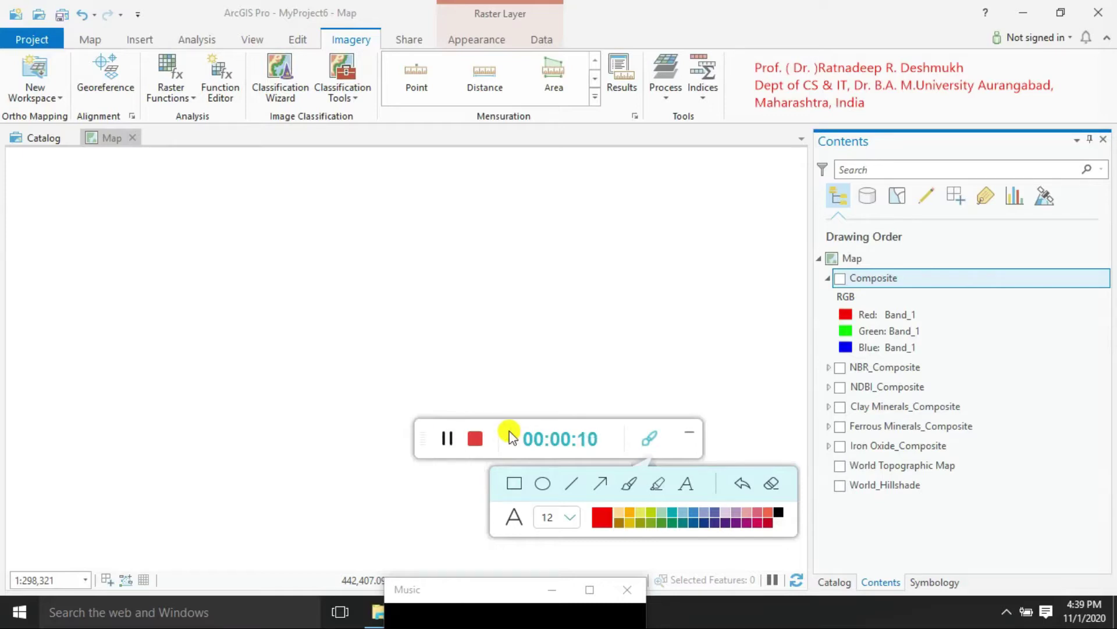
Show the Composite imagery layer and pan the map to the mountains beside the lake.
{"action": "left_click", "coordinate": [840, 278]}
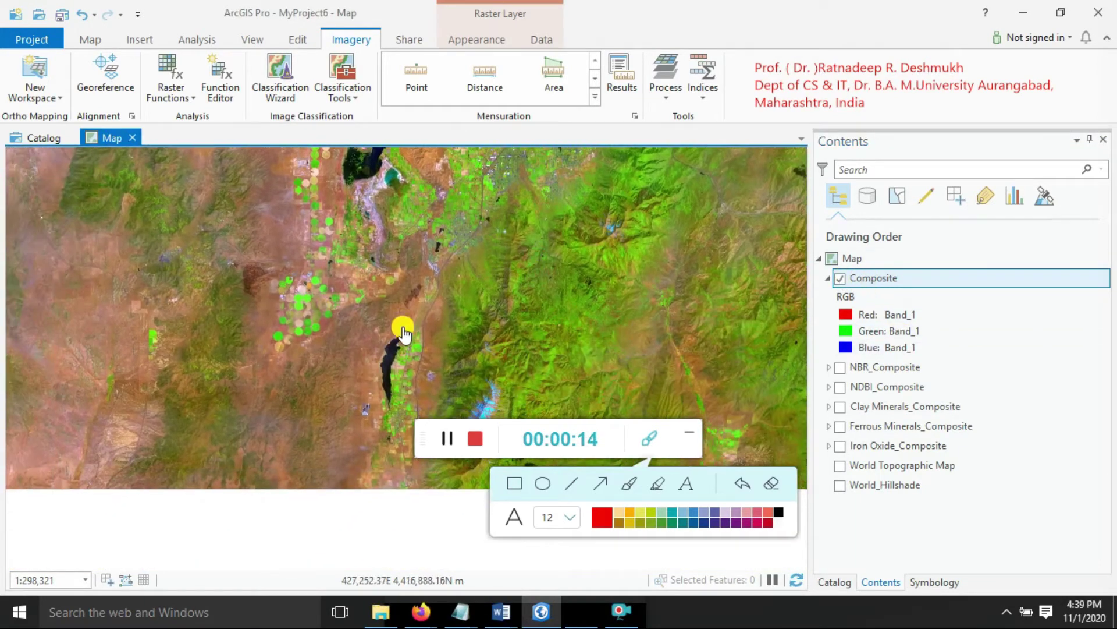
{"action": "scroll", "coordinate": [376, 254], "scroll_direction": "up", "scroll_amount": 3}
{"action": "mouse_move", "coordinate": [628, 349]}
{"action": "left_mouse_down"}
{"action": "mouse_move", "coordinate": [105, 324]}
{"action": "mouse_move", "coordinate": [364, 456]}
{"action": "mouse_move", "coordinate": [310, 296]}
{"action": "left_mouse_up"}
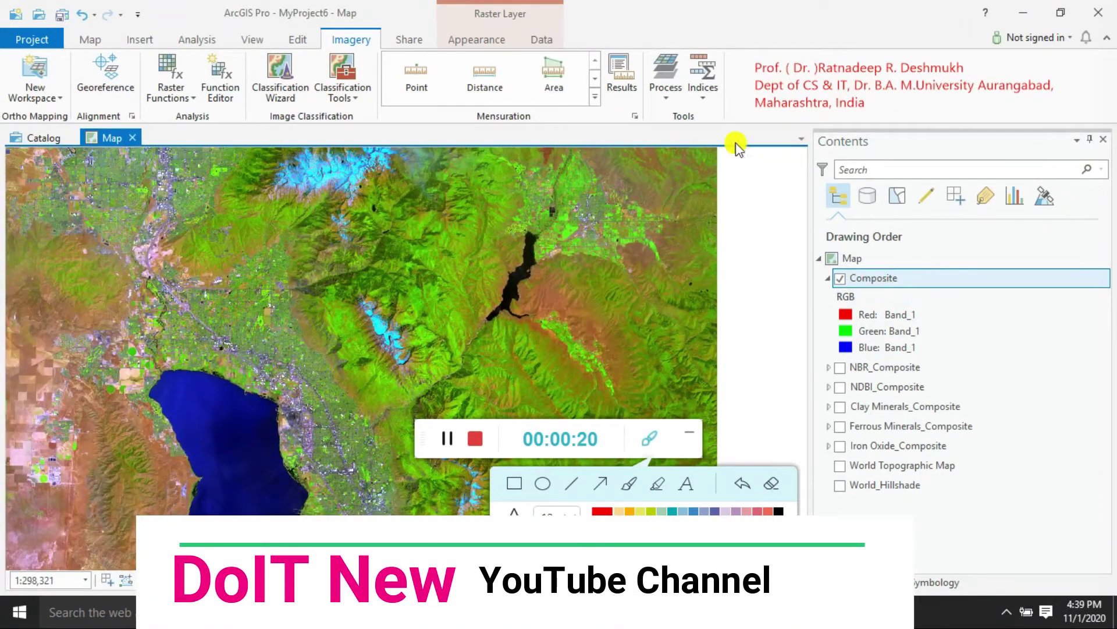
{"action": "left_click", "coordinate": [703, 97]}
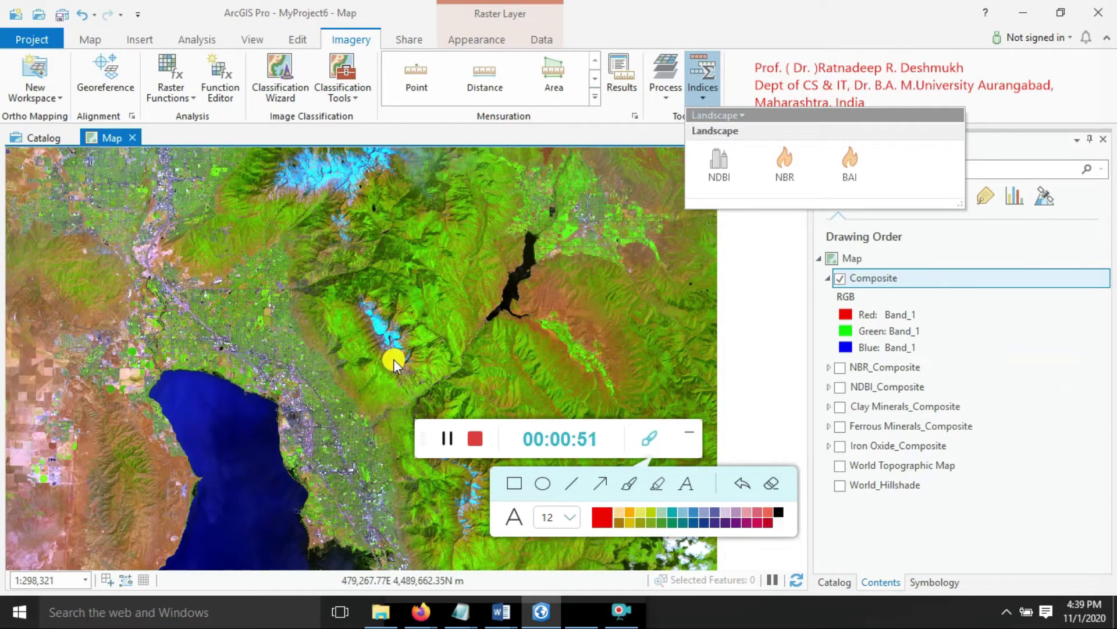
{"action": "scroll", "coordinate": [244, 345], "scroll_direction": "down", "scroll_amount": 3}
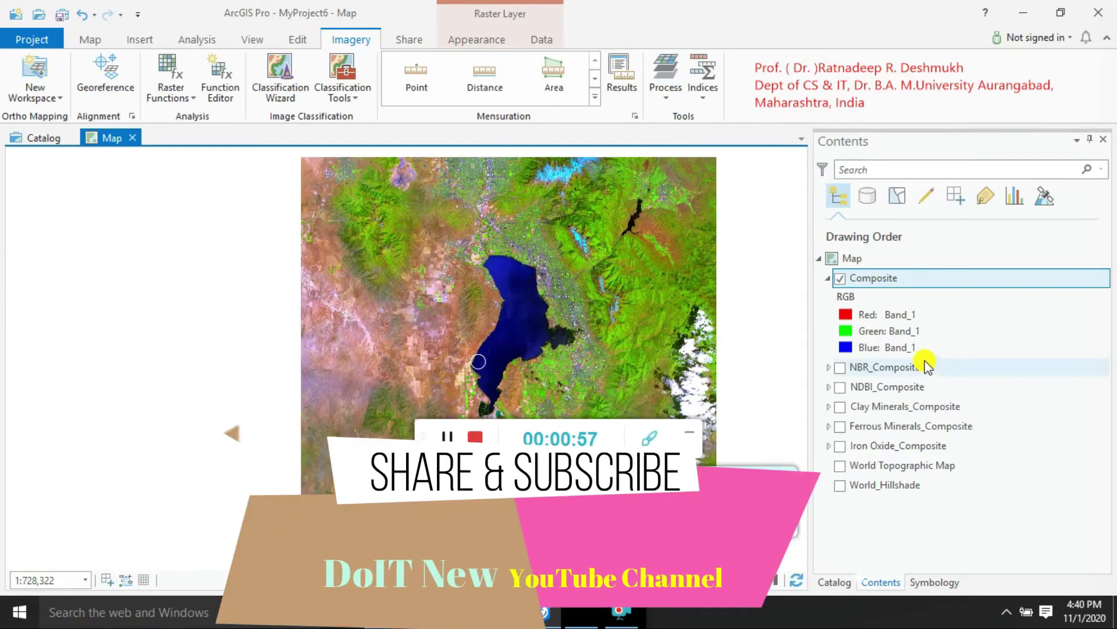
{"action": "scroll", "coordinate": [562, 236], "scroll_direction": "down", "scroll_amount": 2}
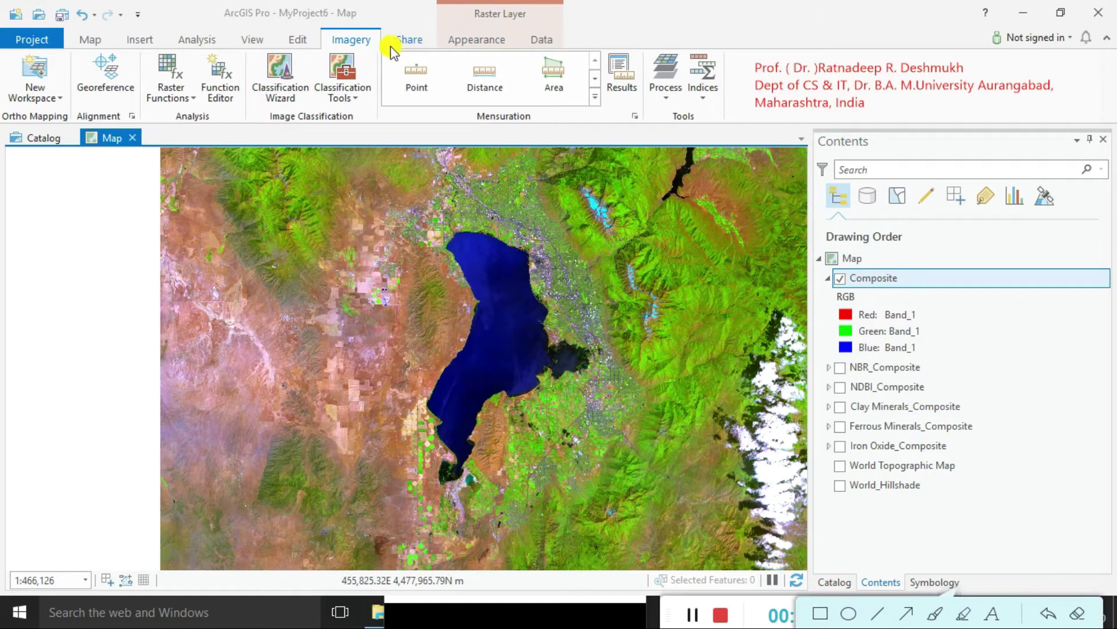
Run the BAI index on Composite with red band 4 and near-infrared band 5.
{"action": "left_click", "coordinate": [703, 97]}
{"action": "left_click", "coordinate": [849, 163]}
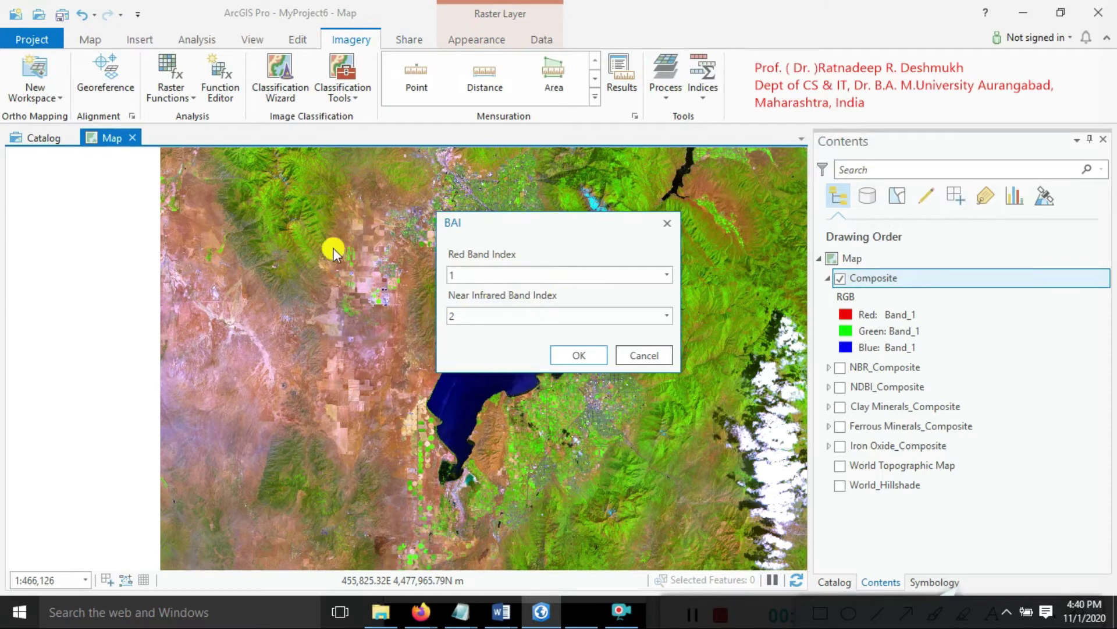
{"action": "left_click", "coordinate": [482, 278]}
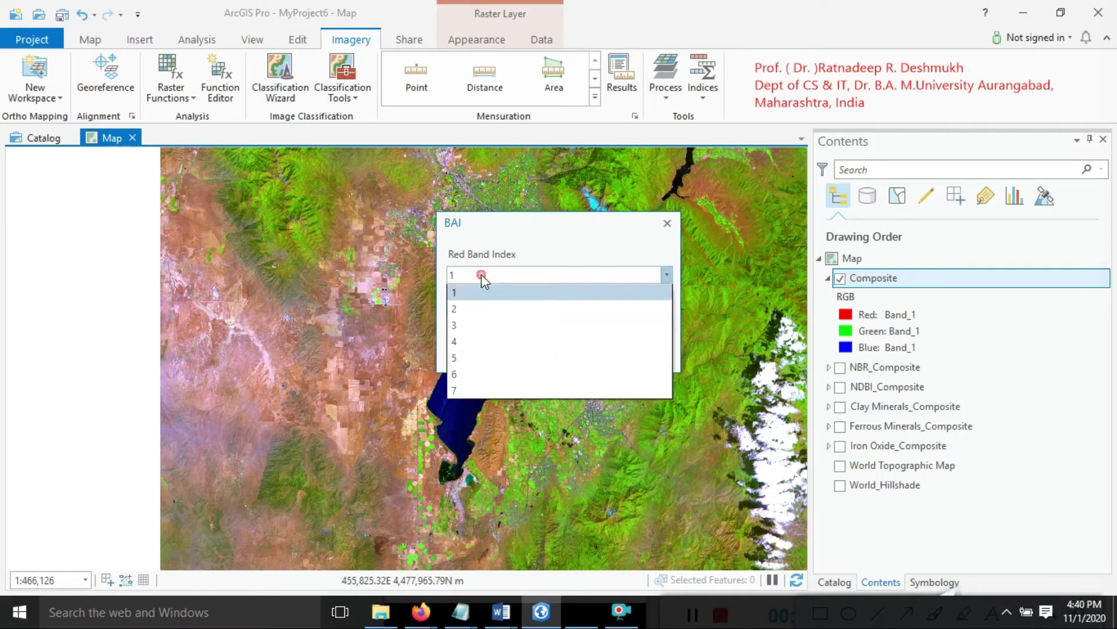
{"action": "left_click", "coordinate": [461, 340]}
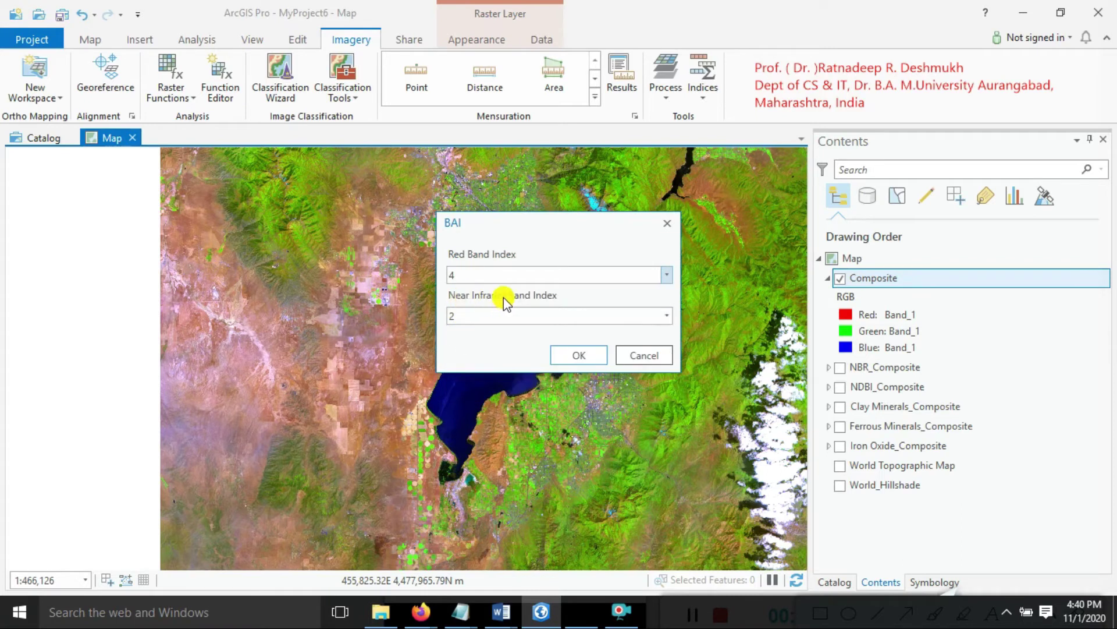
{"action": "left_click", "coordinate": [491, 315]}
{"action": "left_click", "coordinate": [461, 398]}
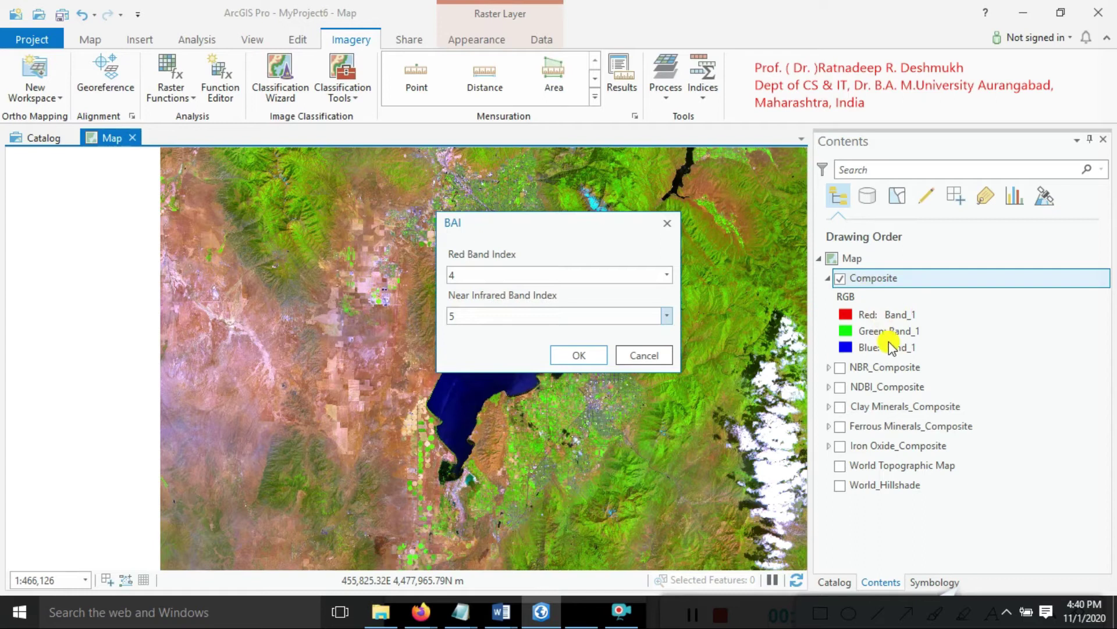
{"action": "left_click", "coordinate": [579, 356]}
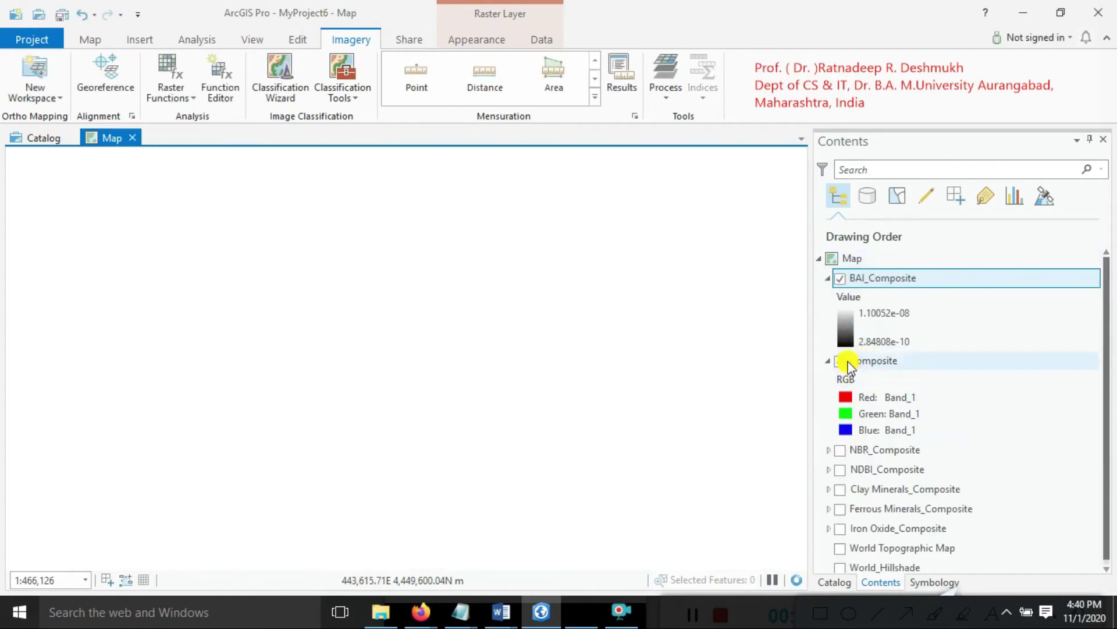
Hide the Composite layer to reveal grayscale BAI_Composite, then open its Symbology pane.
{"action": "left_click", "coordinate": [840, 360]}
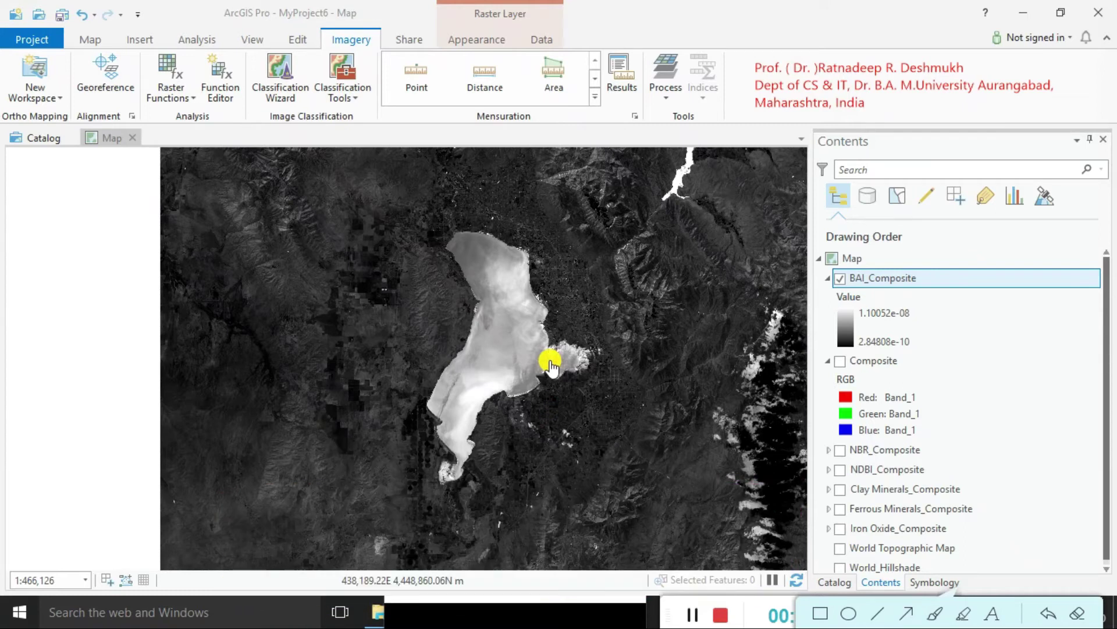
{"action": "left_click", "coordinate": [847, 328]}
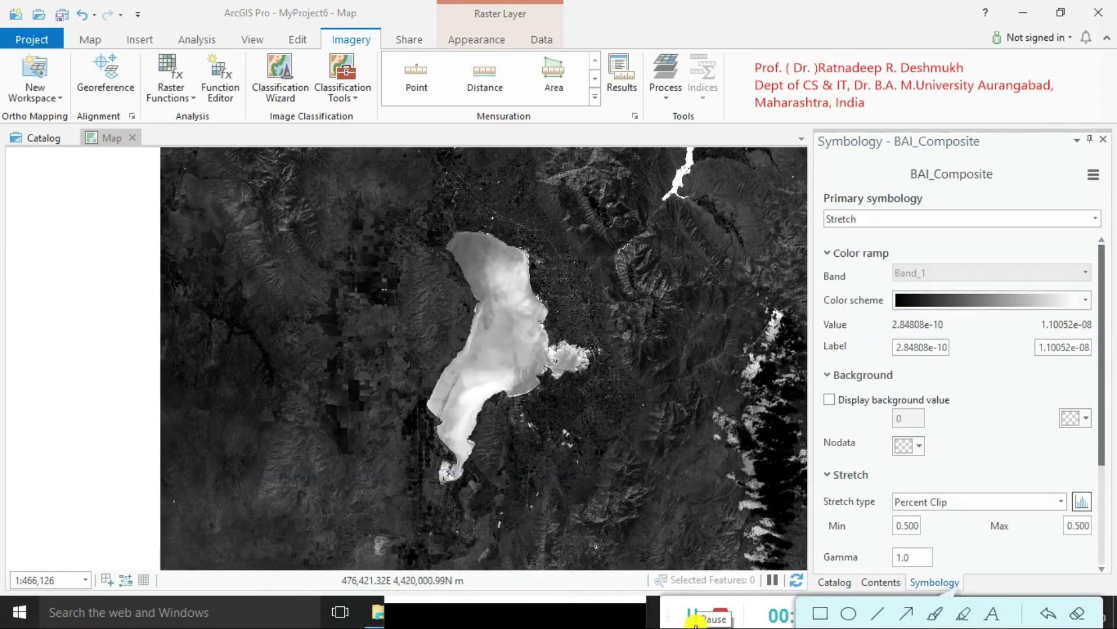
Give BAI_Composite the multicolour rainbow colour scheme and pan across the result.
{"action": "left_click_drag", "start_coordinate": [673, 611], "coordinate": [617, 596]}
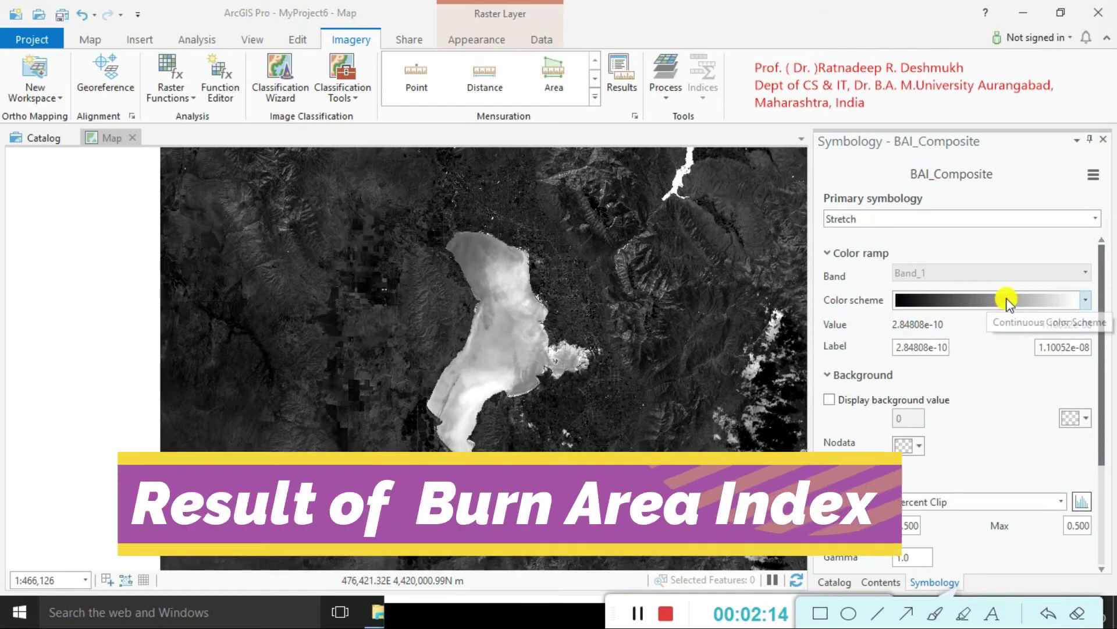
{"action": "left_click", "coordinate": [1007, 299]}
{"action": "left_click", "coordinate": [956, 311]}
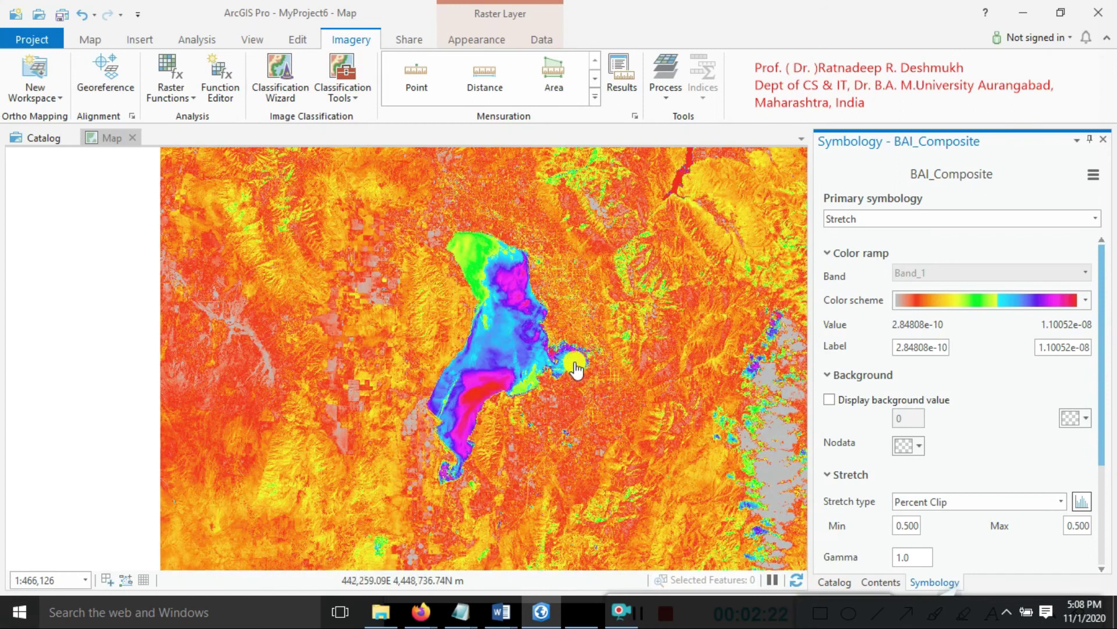
{"action": "left_click_drag", "start_coordinate": [571, 371], "coordinate": [566, 262]}
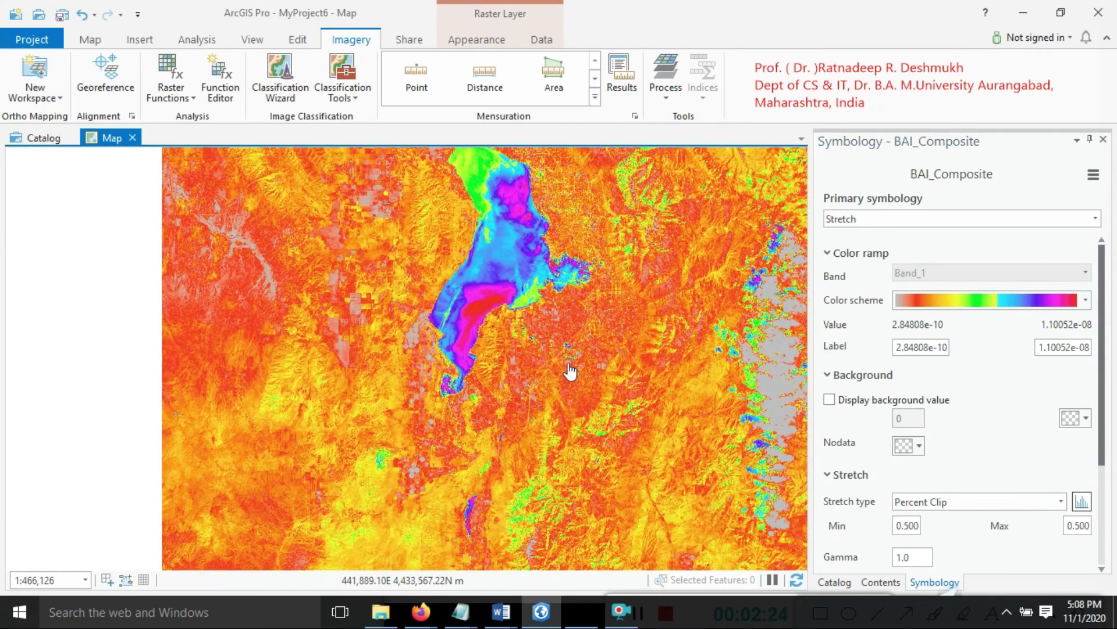
{"action": "mouse_move", "coordinate": [611, 490]}
{"action": "left_mouse_down"}
{"action": "mouse_move", "coordinate": [524, 456]}
{"action": "mouse_move", "coordinate": [620, 507]}
{"action": "left_mouse_up"}
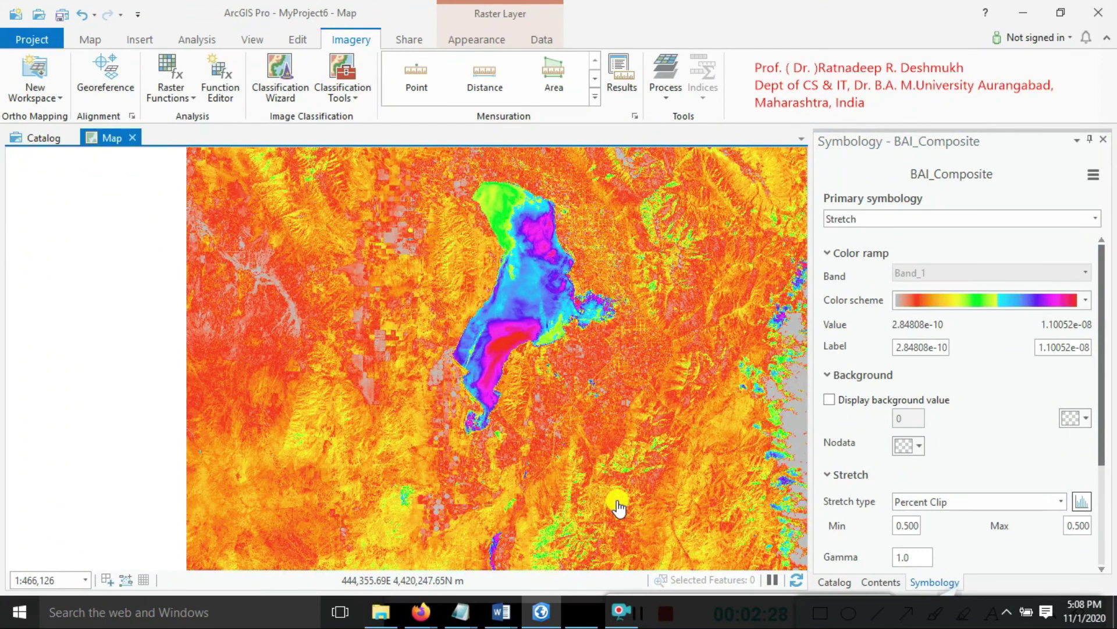
Back in the Contents list, collapse the hidden Composite layer's band legend.
{"action": "left_click", "coordinate": [881, 582]}
{"action": "left_click", "coordinate": [873, 361]}
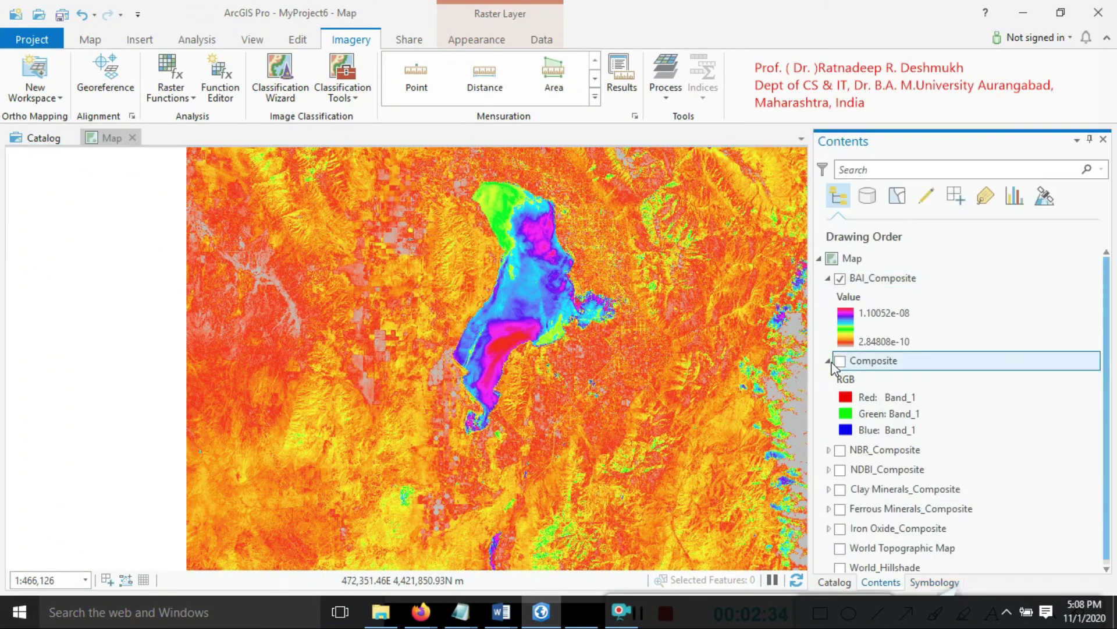
{"action": "left_click", "coordinate": [829, 360]}
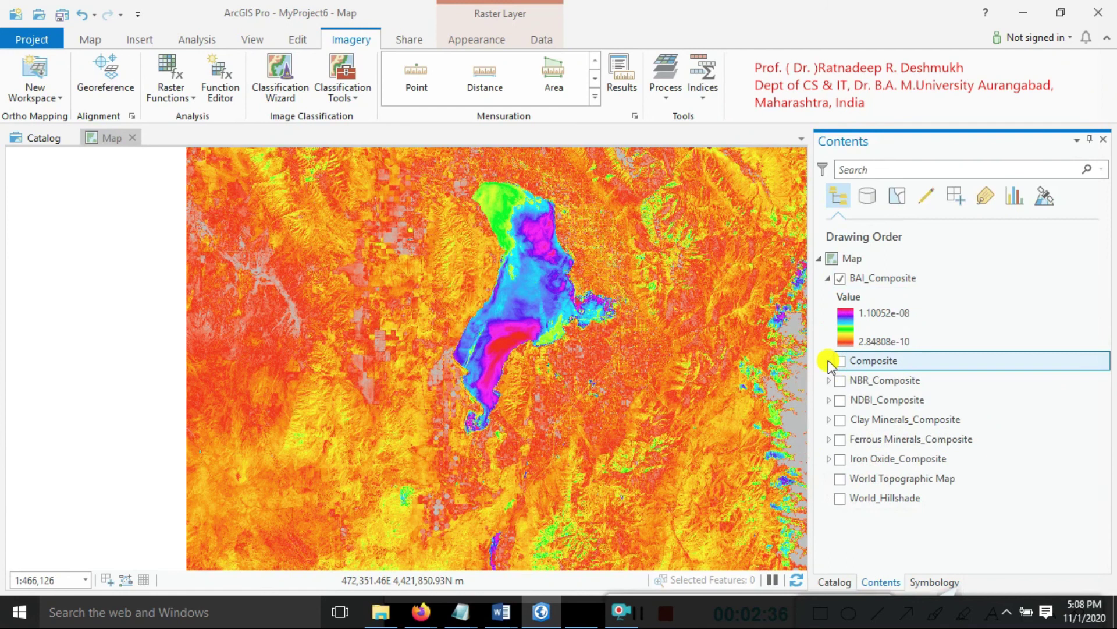